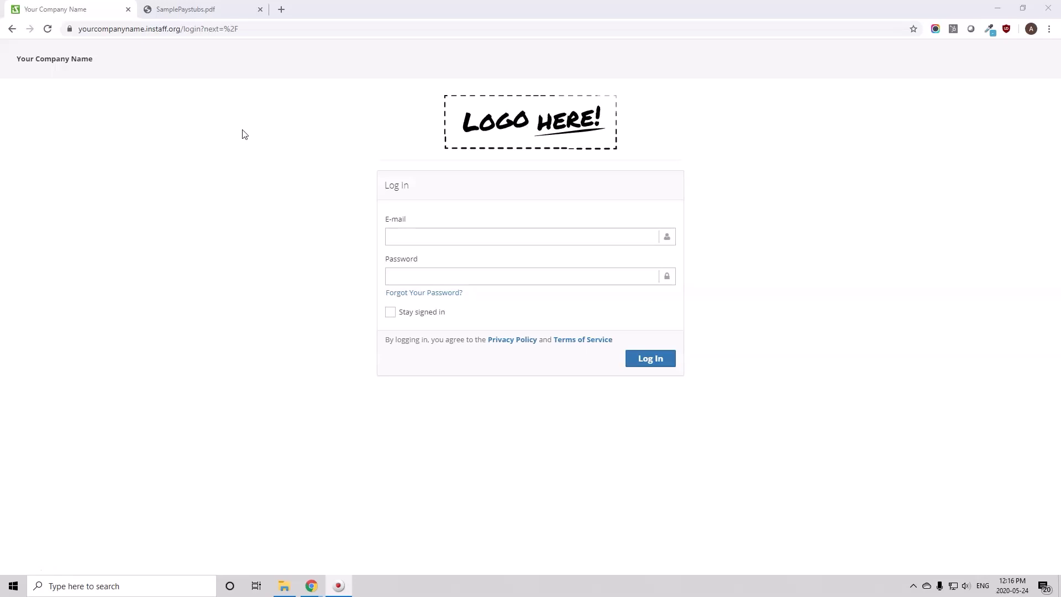
Switch from the InStaff login tab to the SamplePaystubs.pdf tab
click(245, 134)
key(ctrl+Tab)
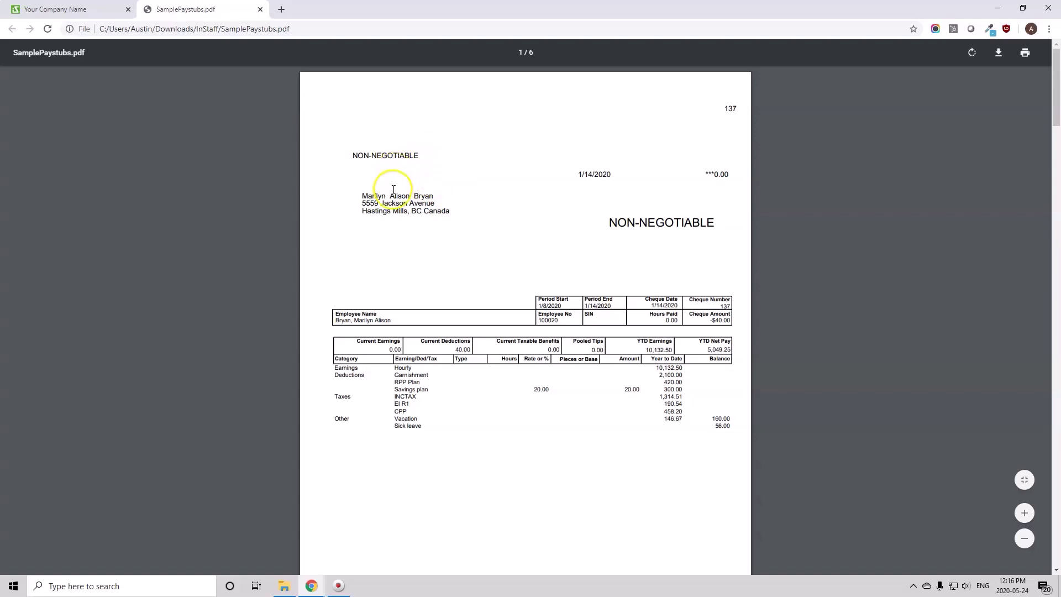
Scroll through the SamplePaystubs.pdf pages, selecting the employee names on the first, third and fourth stubs
triple_click(376, 196)
scroll(381, 202, down, 10)
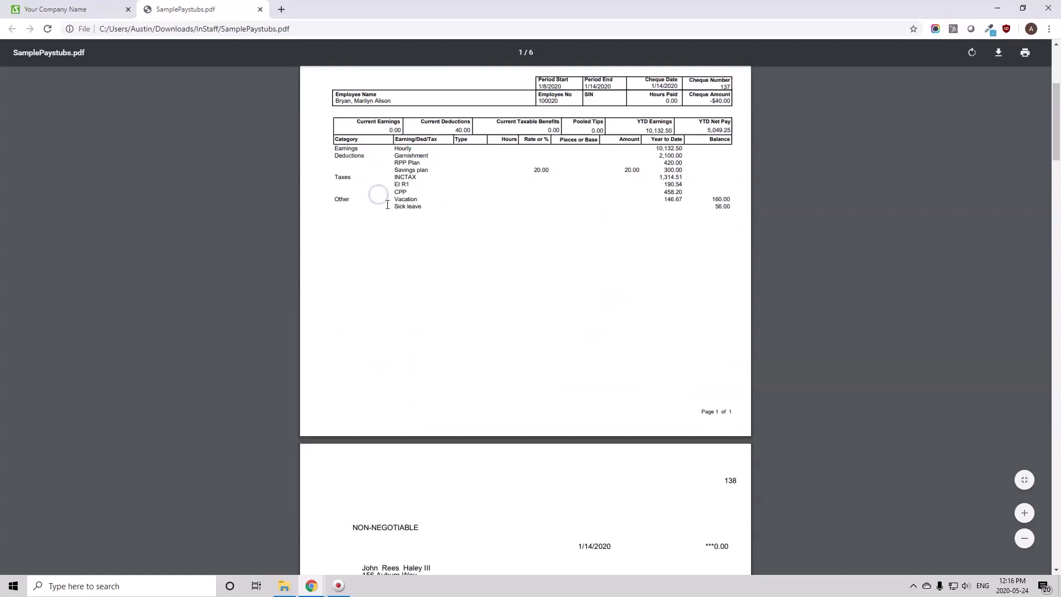
scroll(388, 204, down, 1)
scroll(399, 175, down, 10)
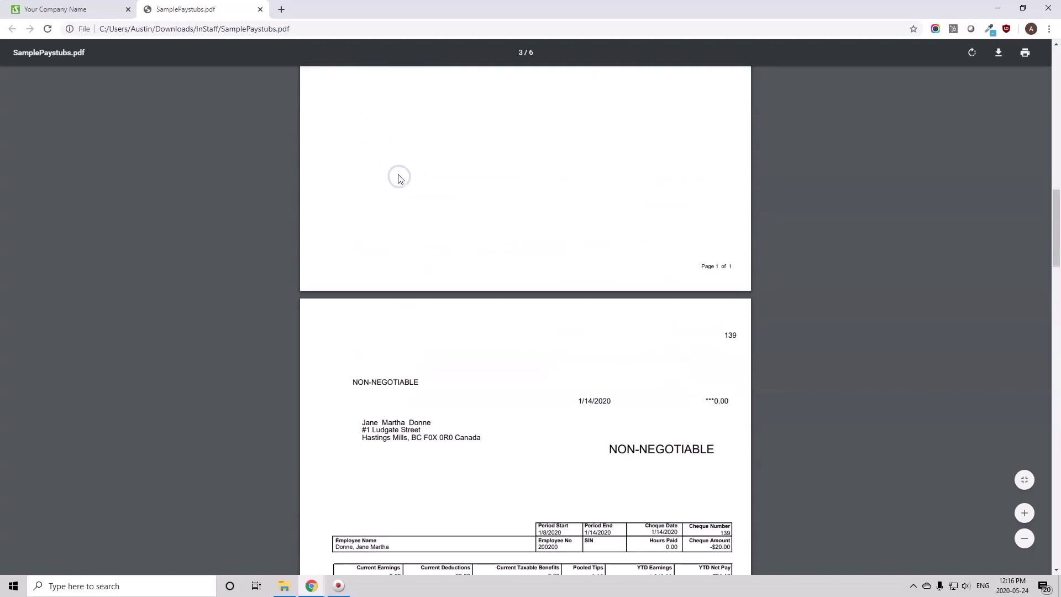
triple_click(399, 218)
scroll(399, 219, down, 10)
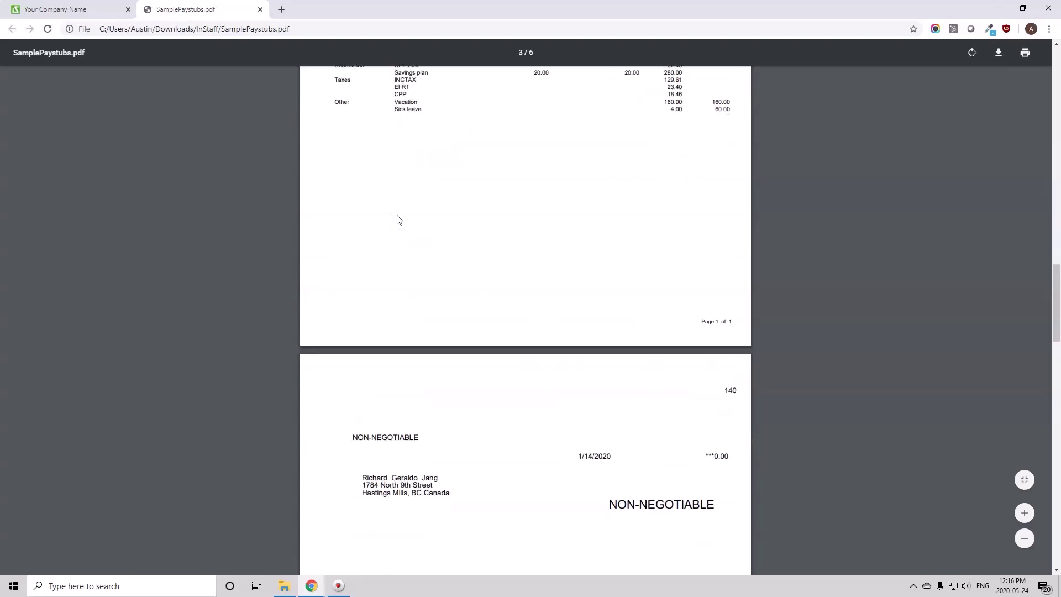
double_click(424, 257)
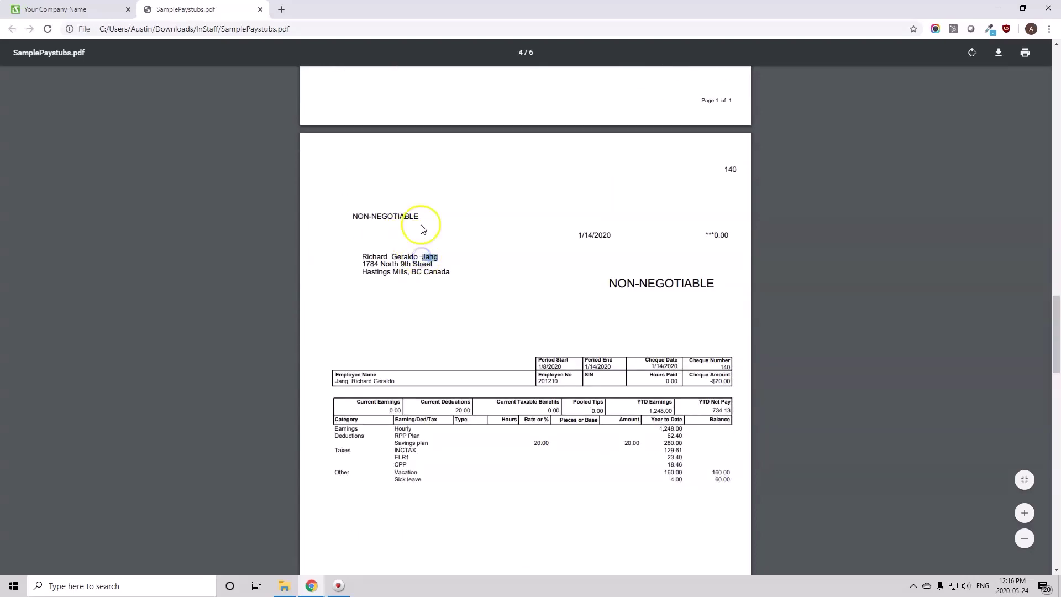
scroll(422, 230, down, 3)
scroll(403, 185, up, 1)
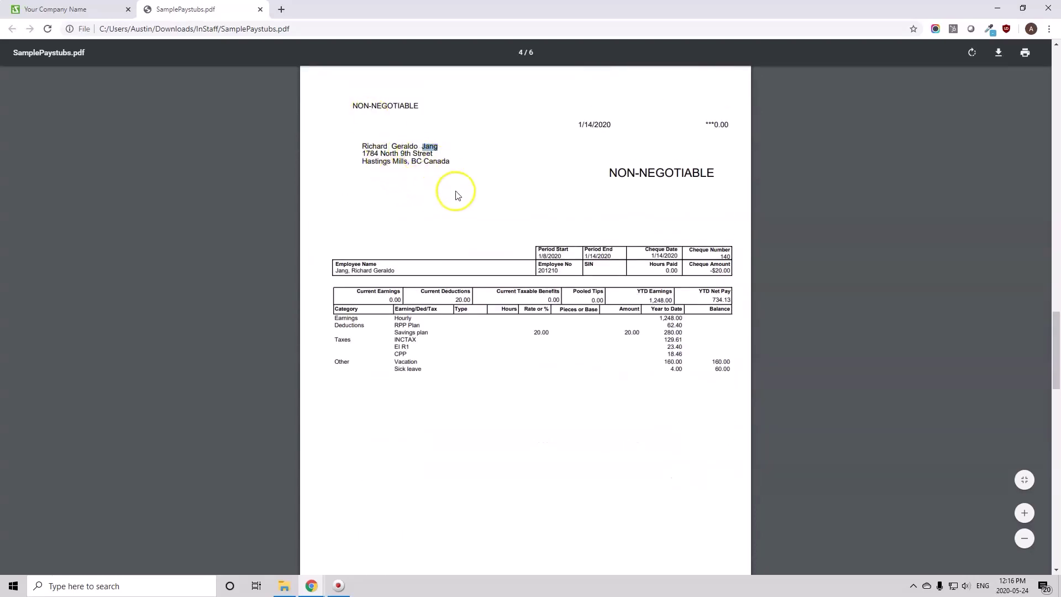
scroll(387, 173, down, 3)
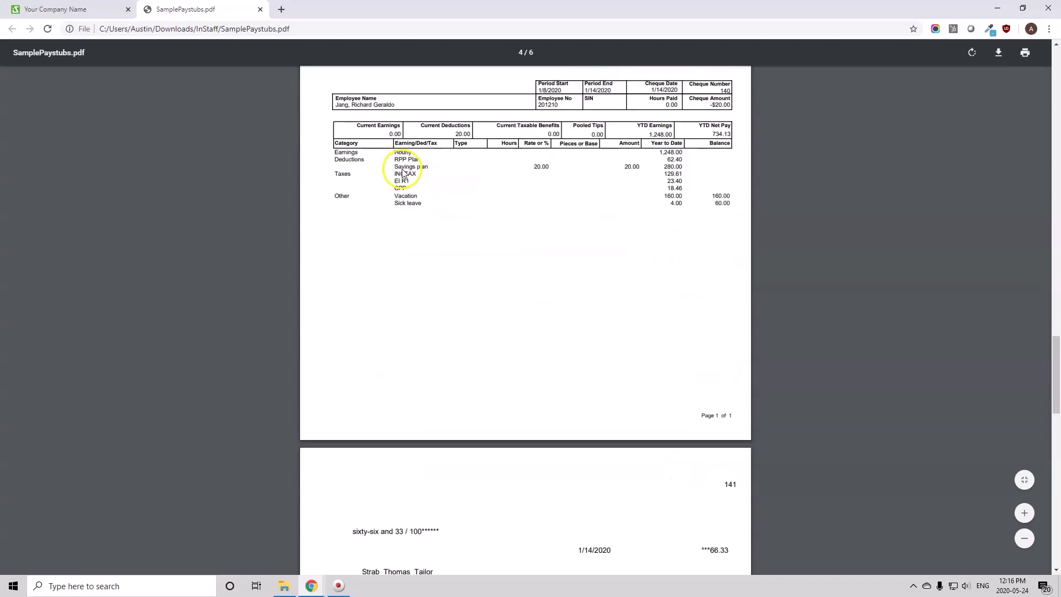
scroll(857, 279, up, 16)
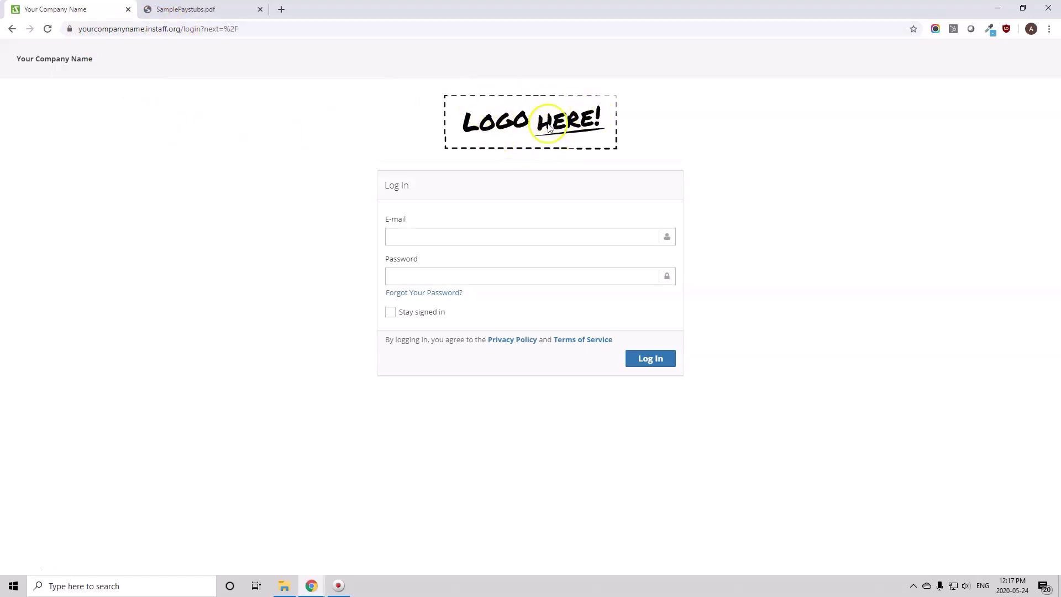
Log in to InStaff with the administrator's e-mail address and password
click(558, 235)
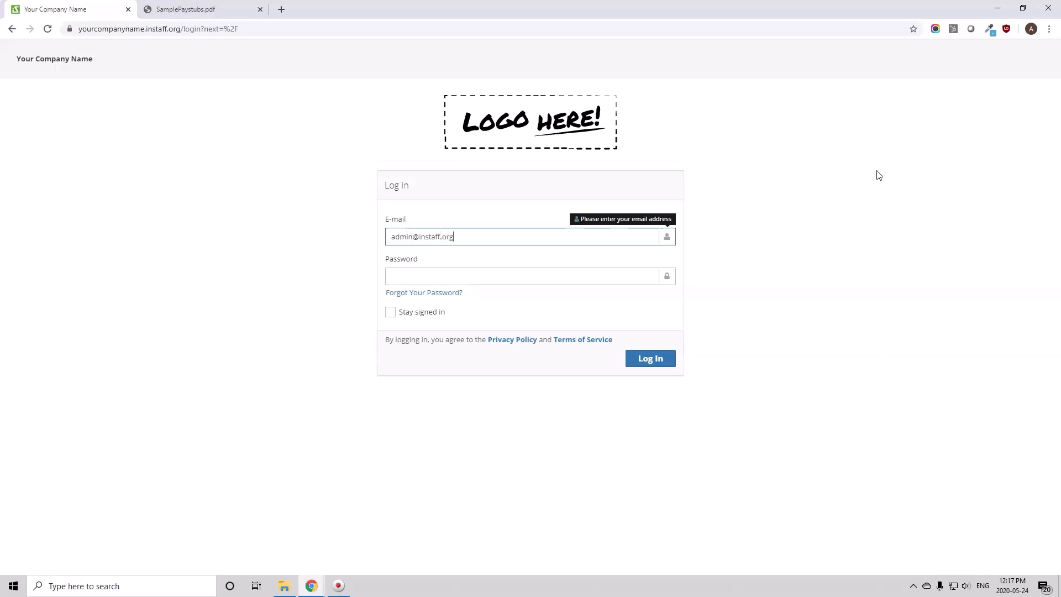
key(Tab)
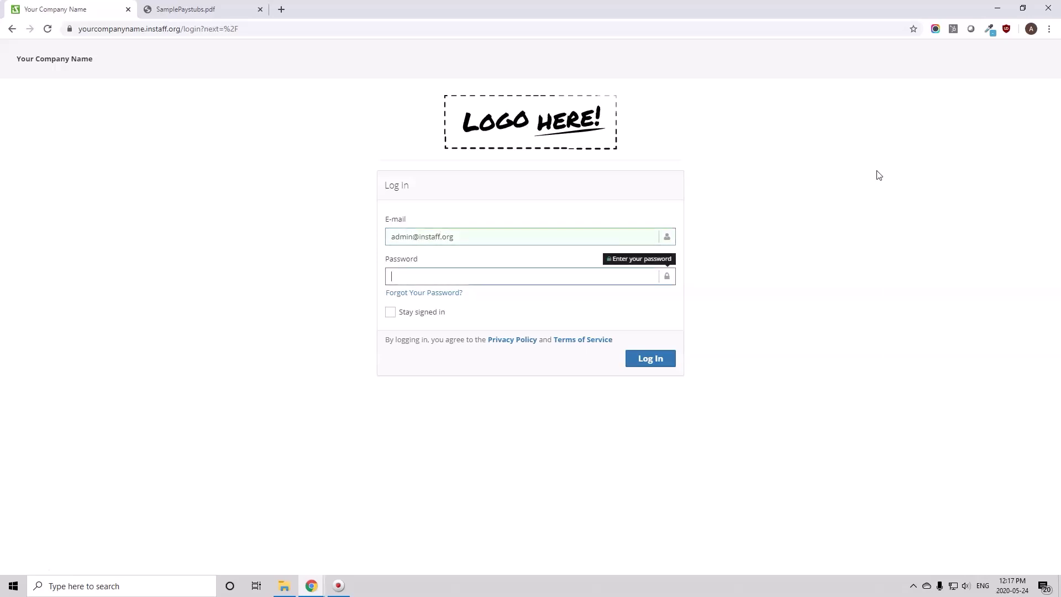
text(****)
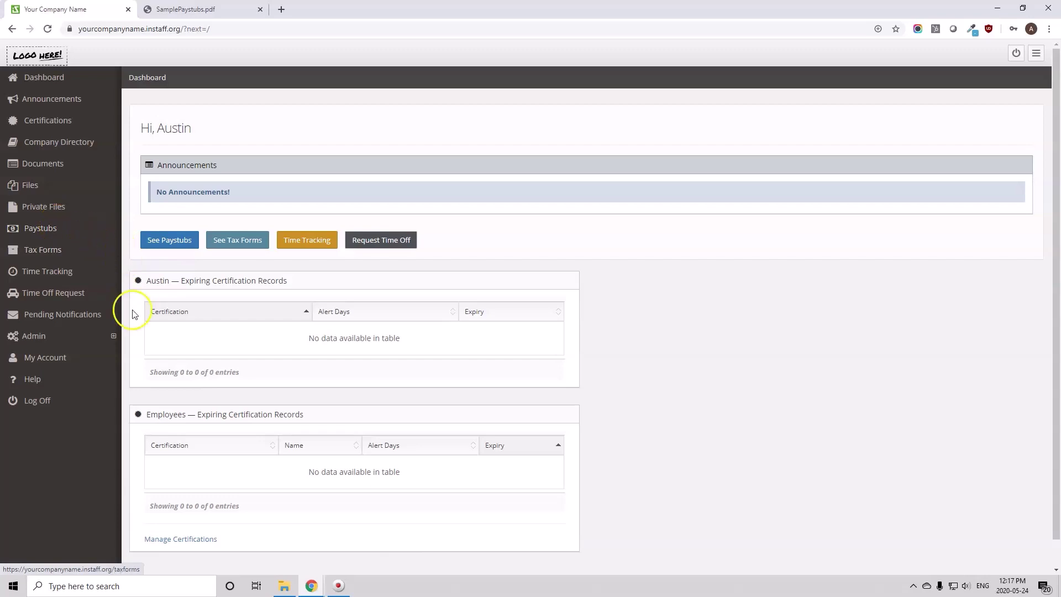
Go to Admin > Upload Pay Documents and keep Sage 300 Paystubs as the document type
click(98, 341)
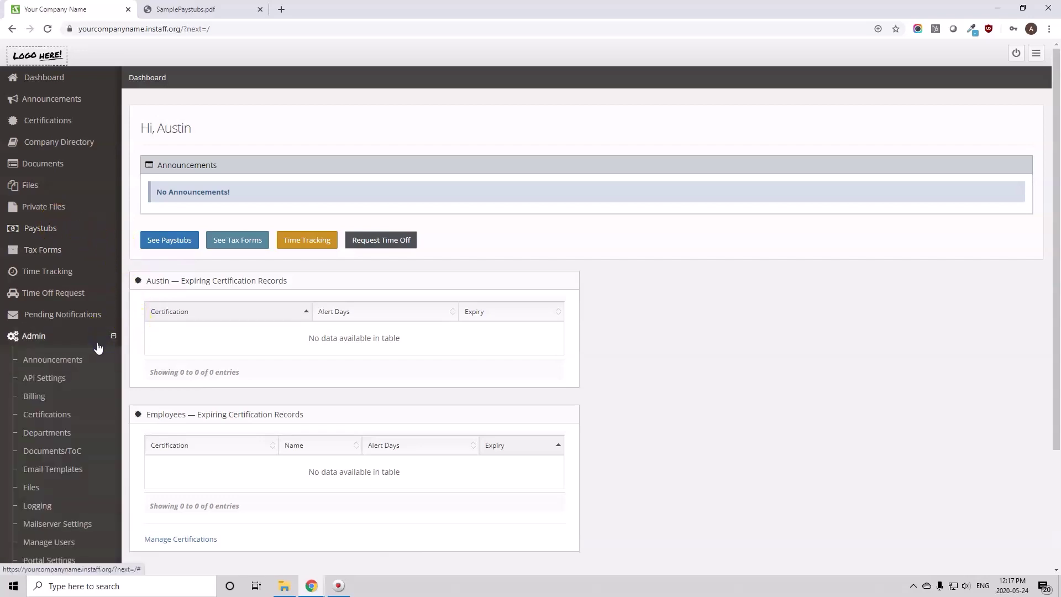
scroll(88, 327, down, 3)
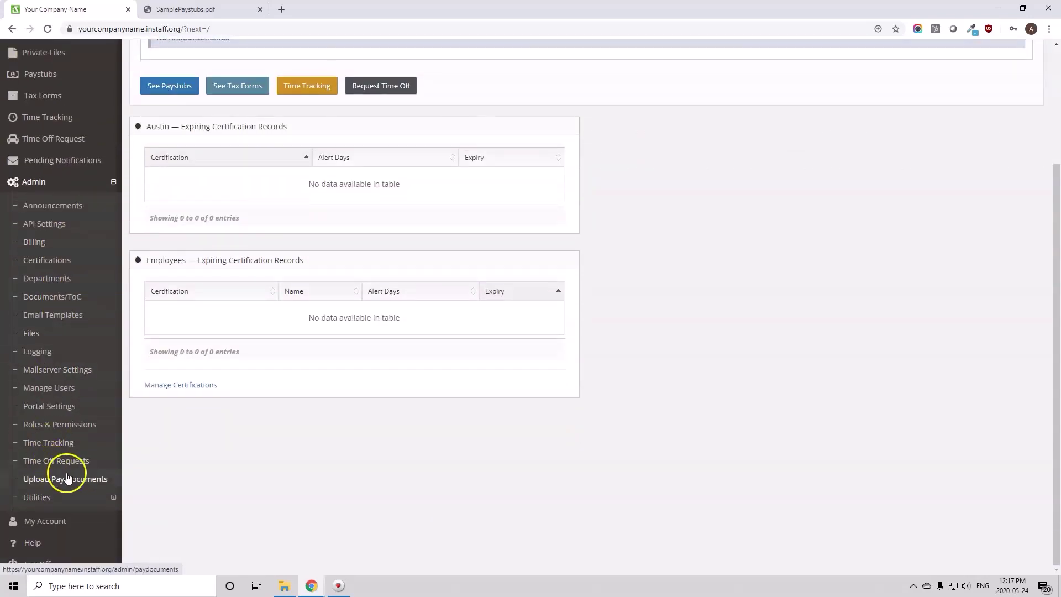
click(59, 482)
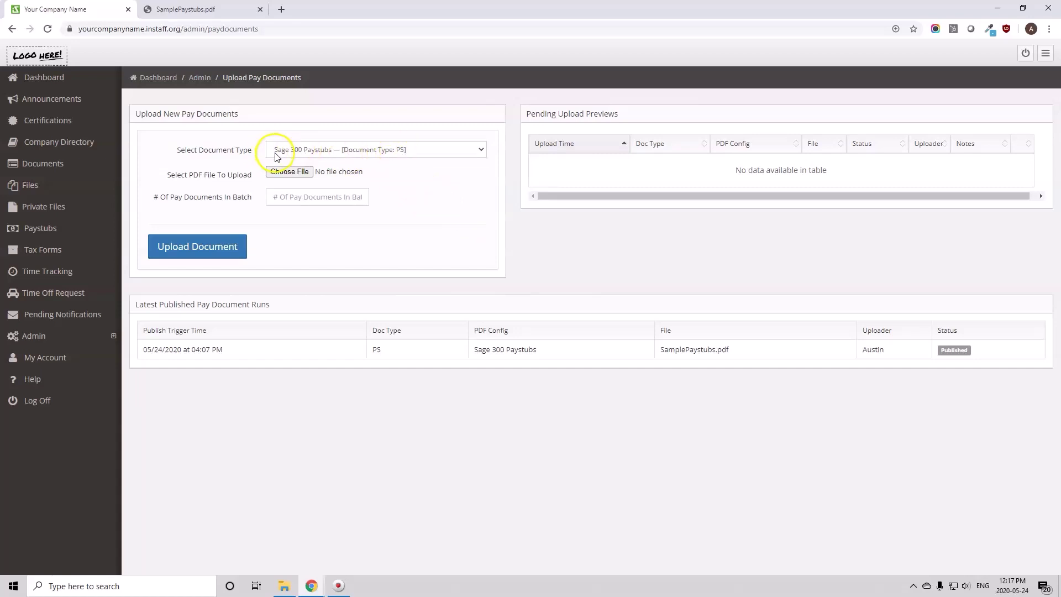
click(425, 151)
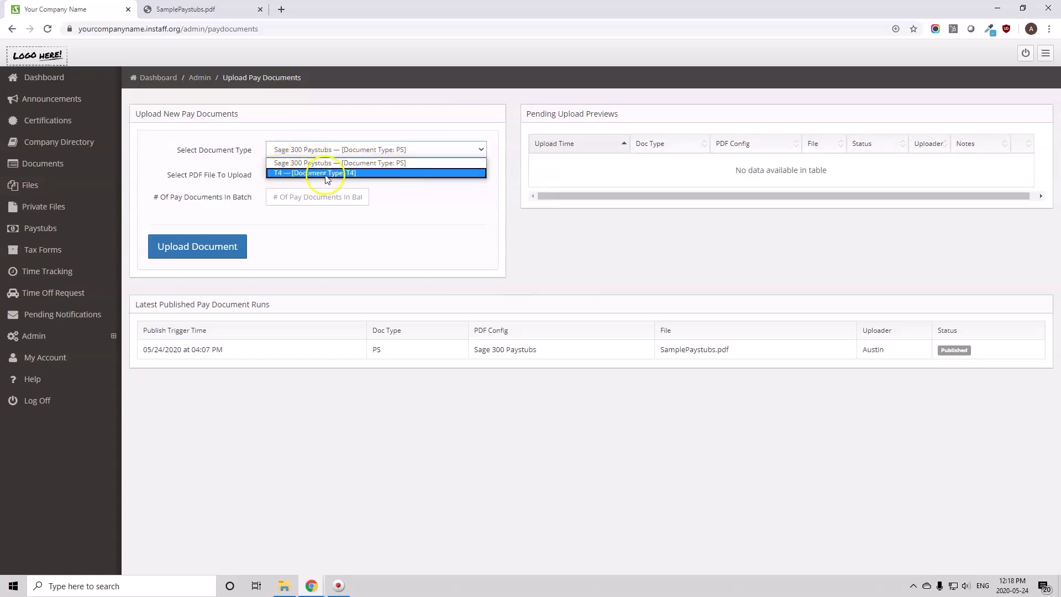
click(432, 123)
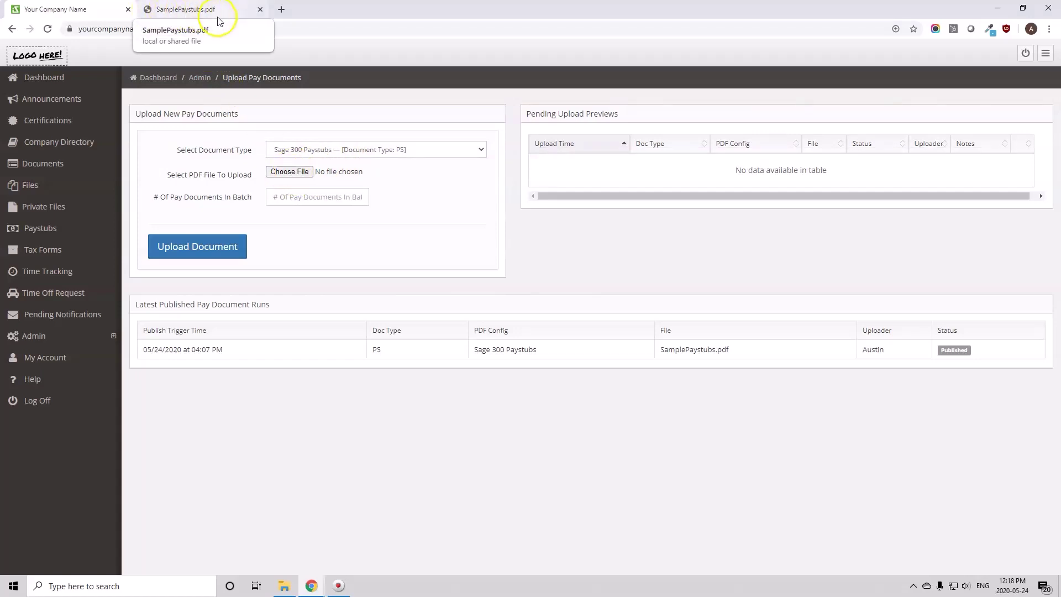
Attach SamplePaystubs.pdf from the Downloads > InStaff folder as the upload file
click(289, 171)
click(559, 255)
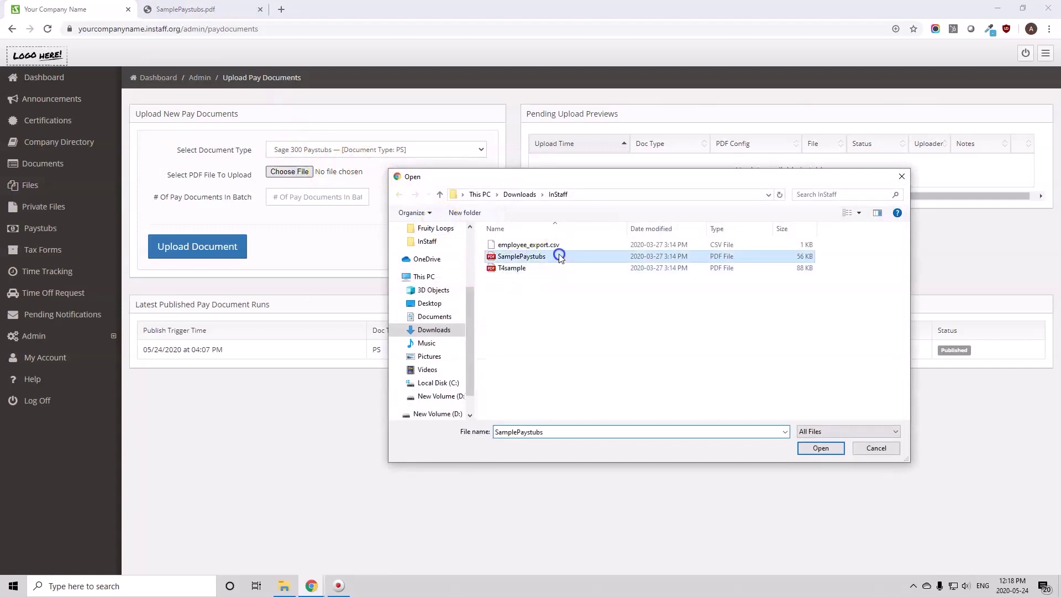
double_click(559, 255)
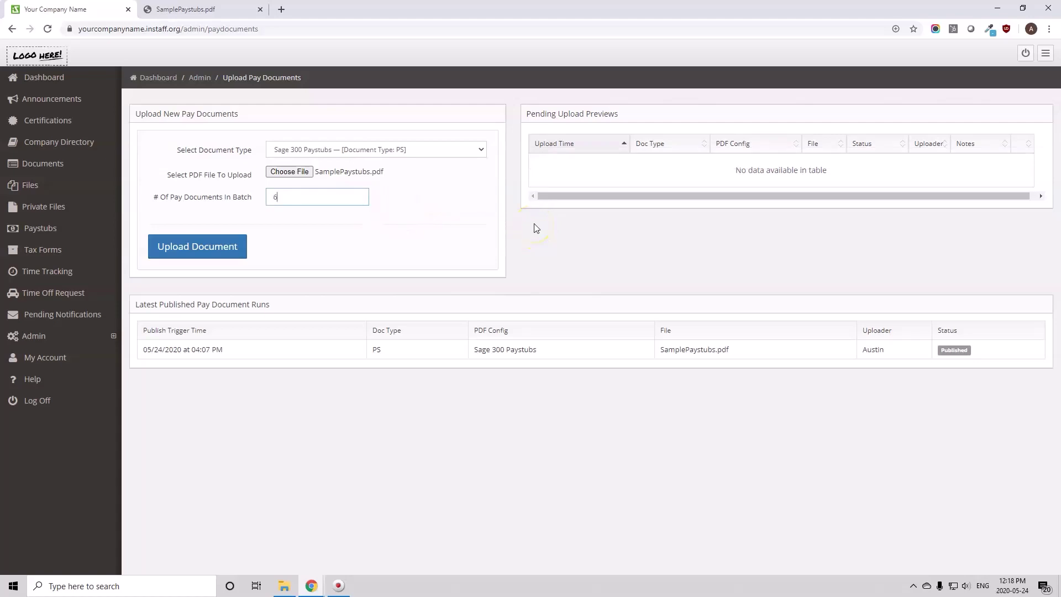
key(ctrl+Tab)
scroll(485, 367, down, 7)
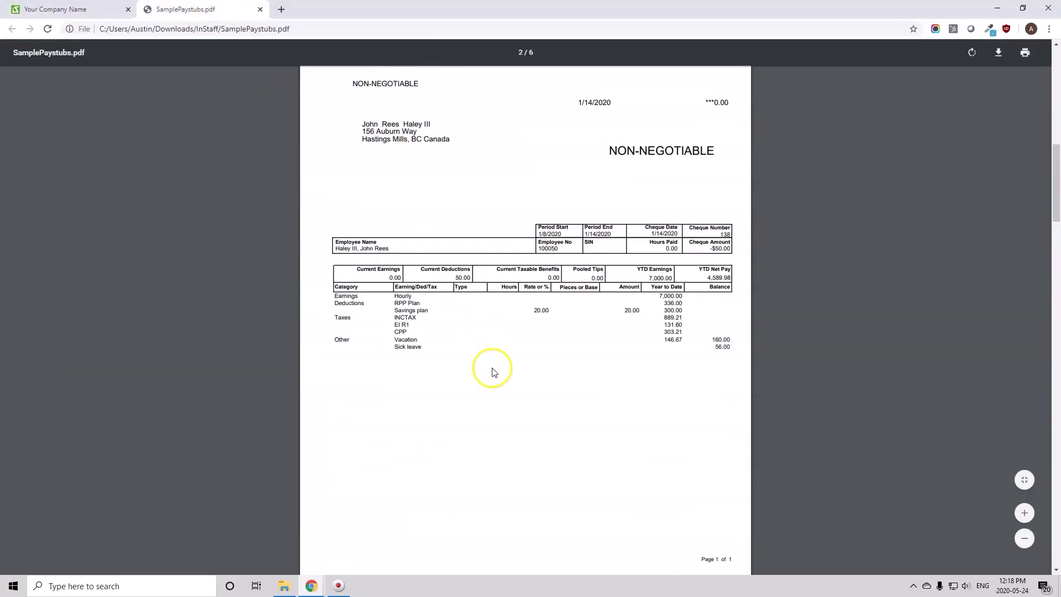
scroll(478, 179, down, 10)
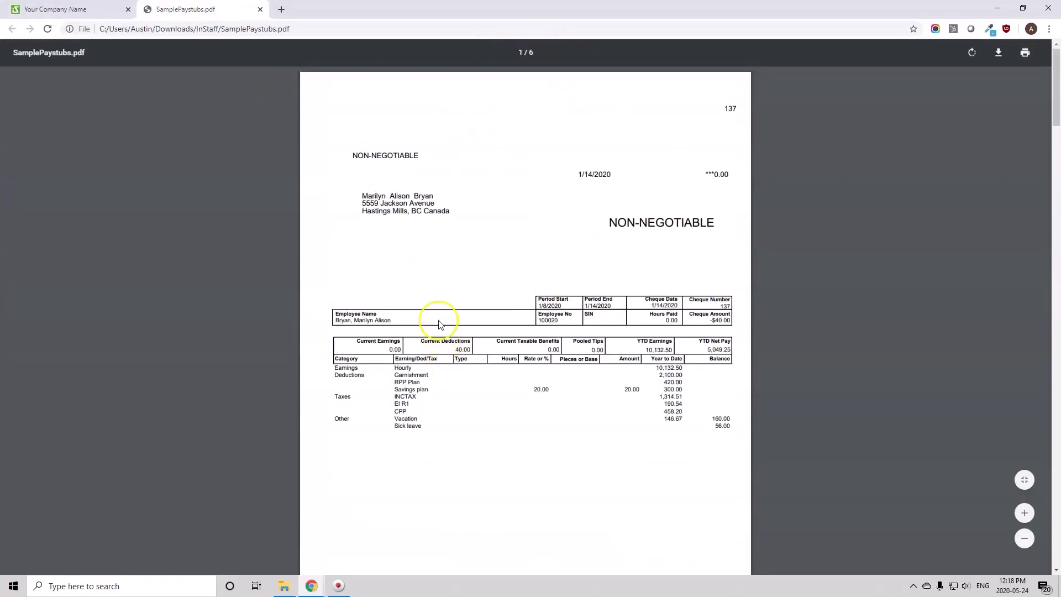
scroll(434, 301, down, 20)
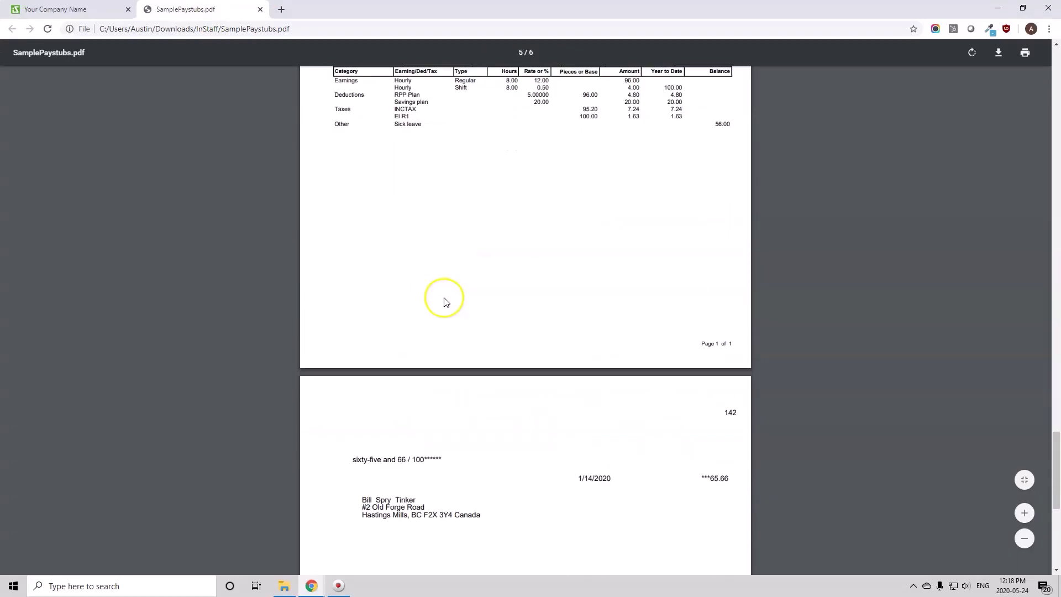
click(62, 9)
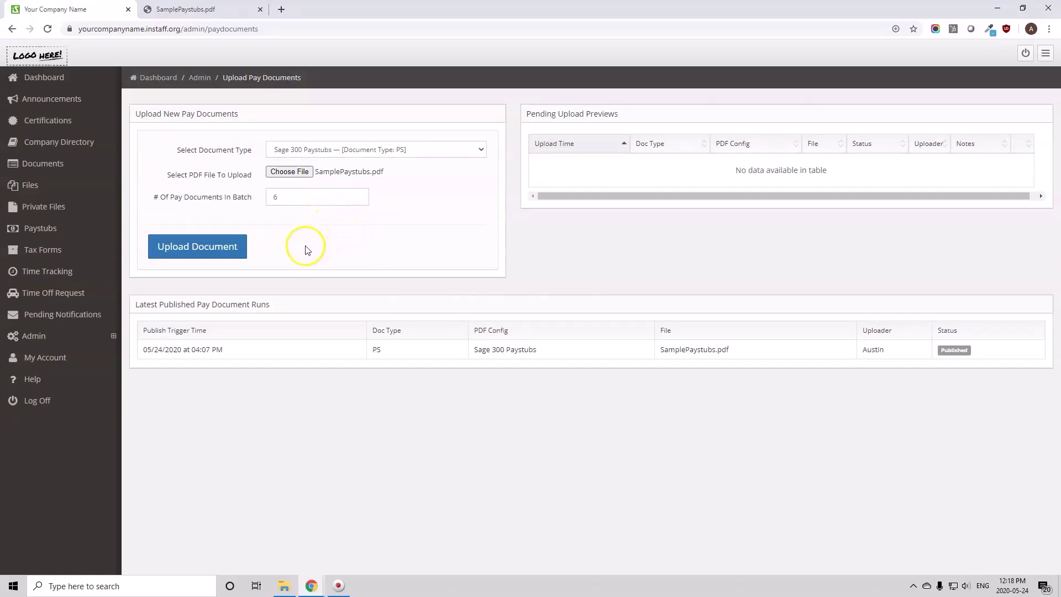
Upload the SamplePaystubs.pdf batch and open its Preview & Verify results once ready
click(223, 248)
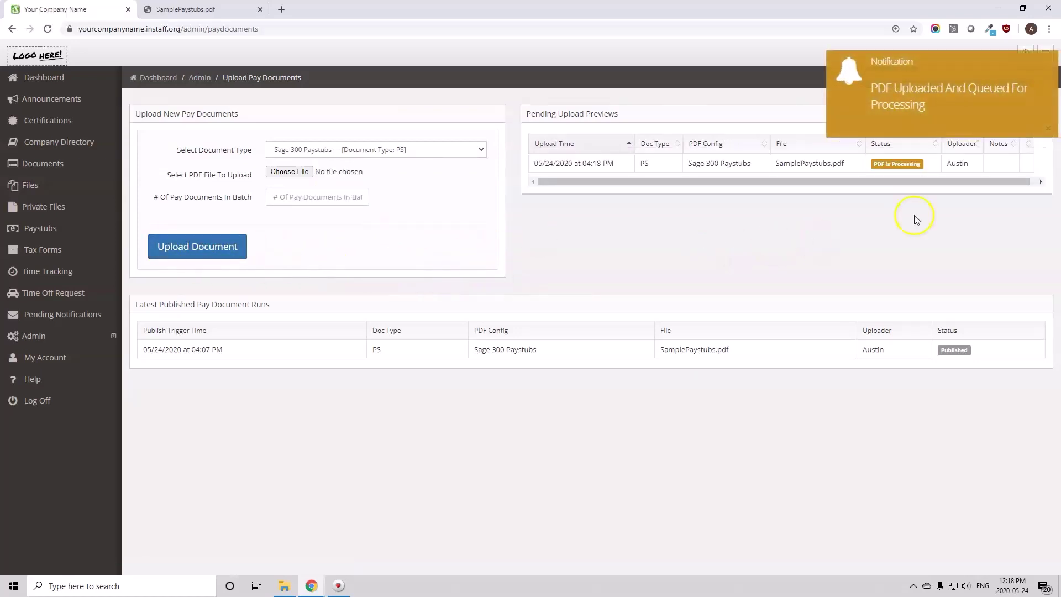
click(1049, 129)
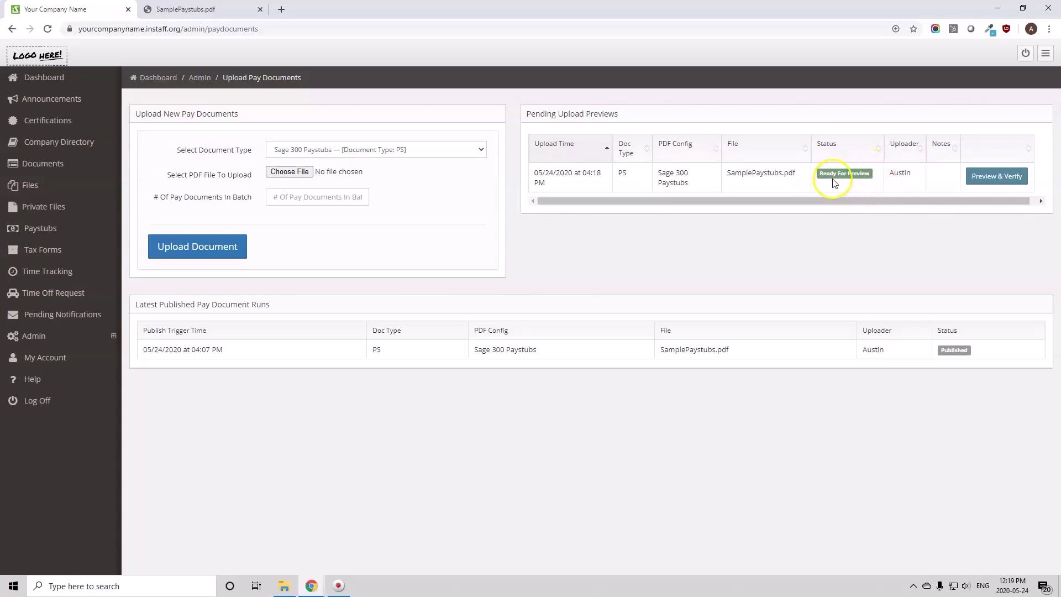
drag(730, 203, 746, 201)
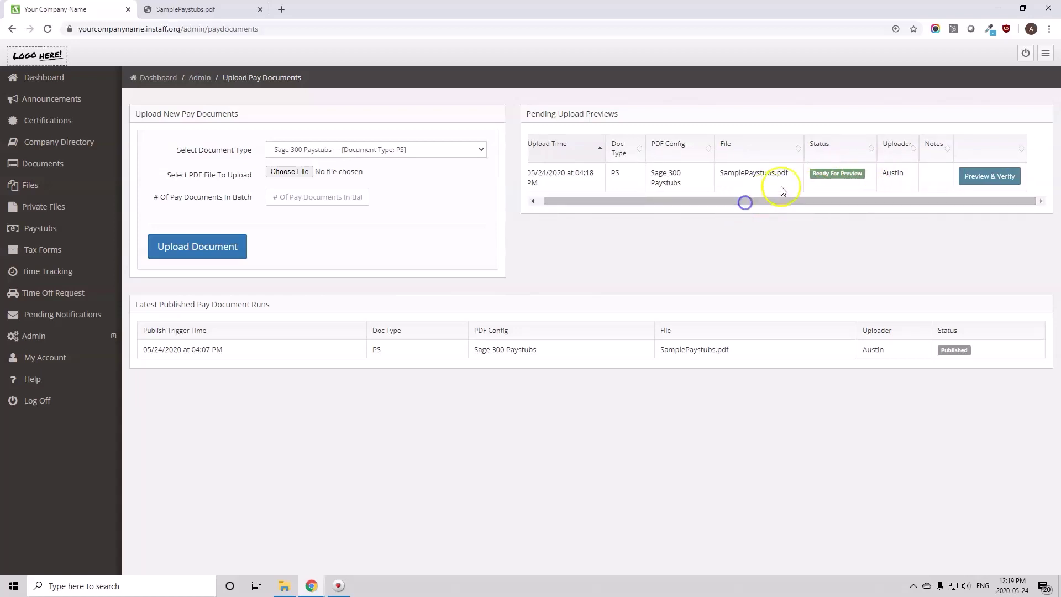
click(995, 182)
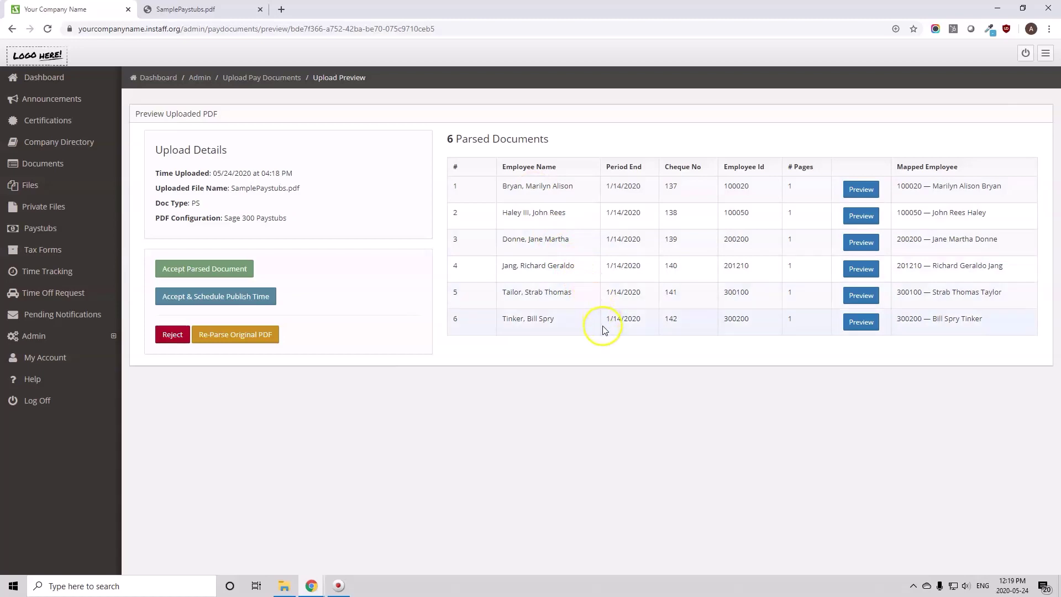
click(862, 189)
scroll(679, 301, down, 5)
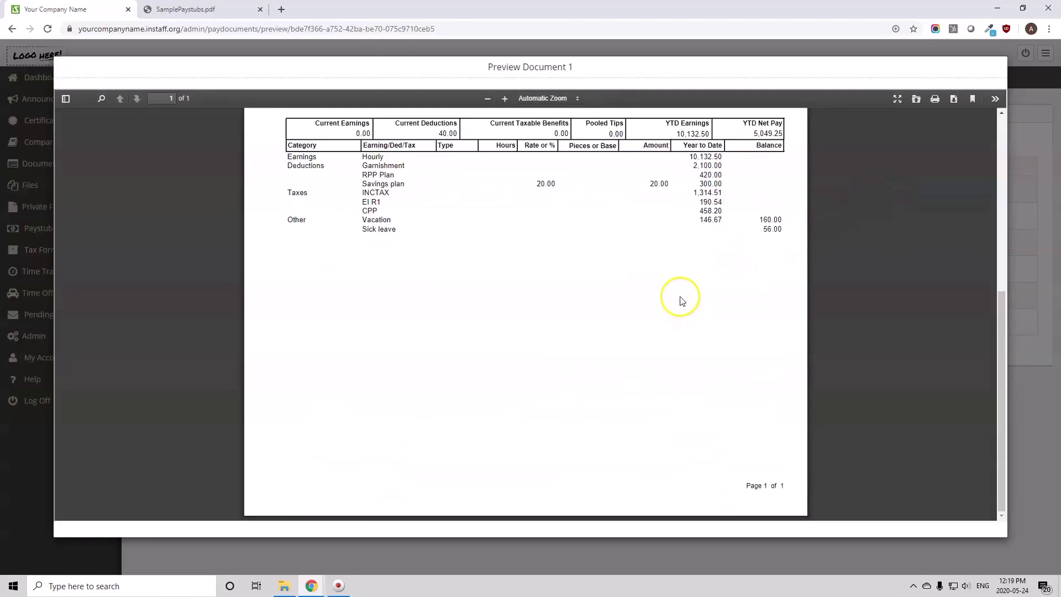
scroll(683, 301, up, 5)
scroll(426, 280, down, 5)
scroll(580, 320, up, 1)
scroll(613, 340, up, 5)
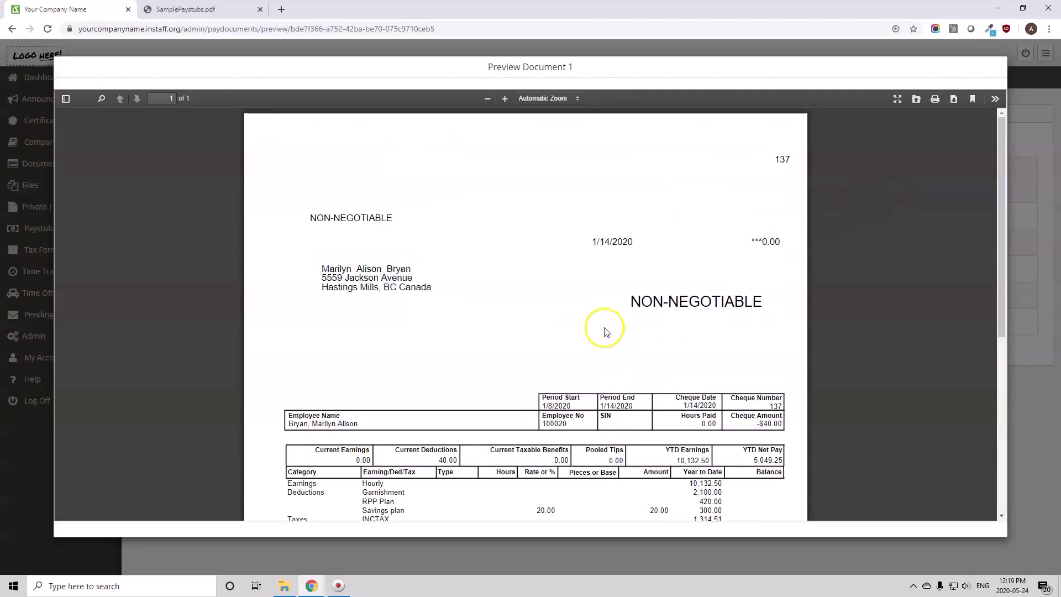
click(327, 269)
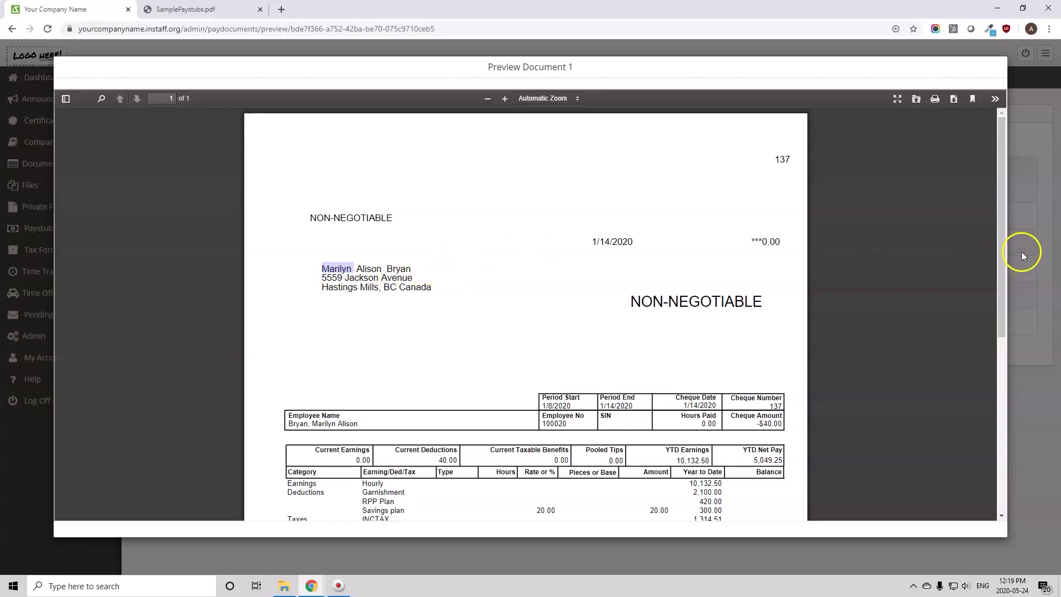
click(1036, 244)
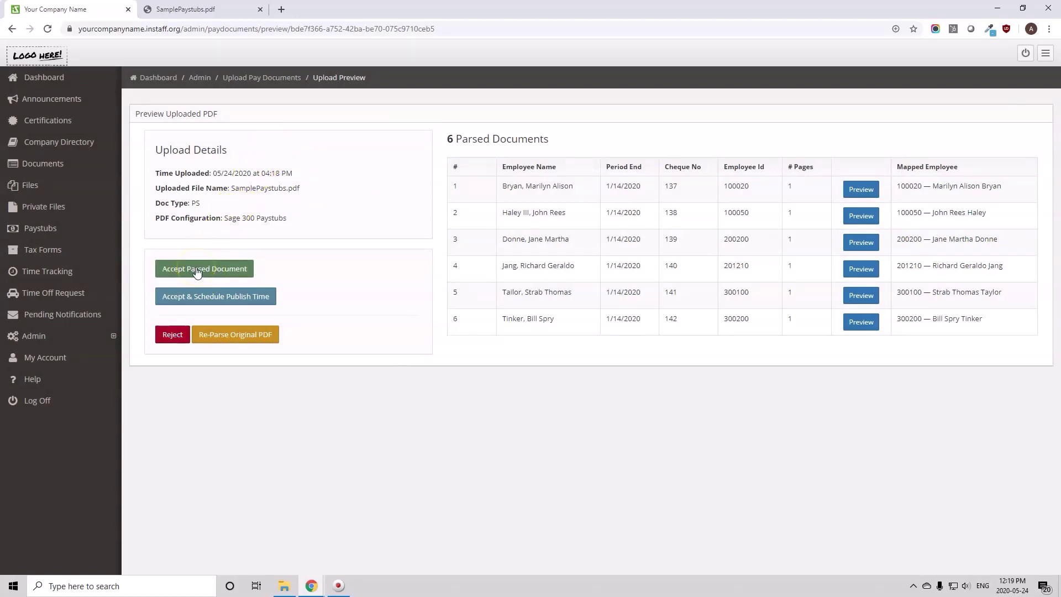
Skip scheduling a publish time and accept the six parsed paystubs for immediate publishing
click(213, 298)
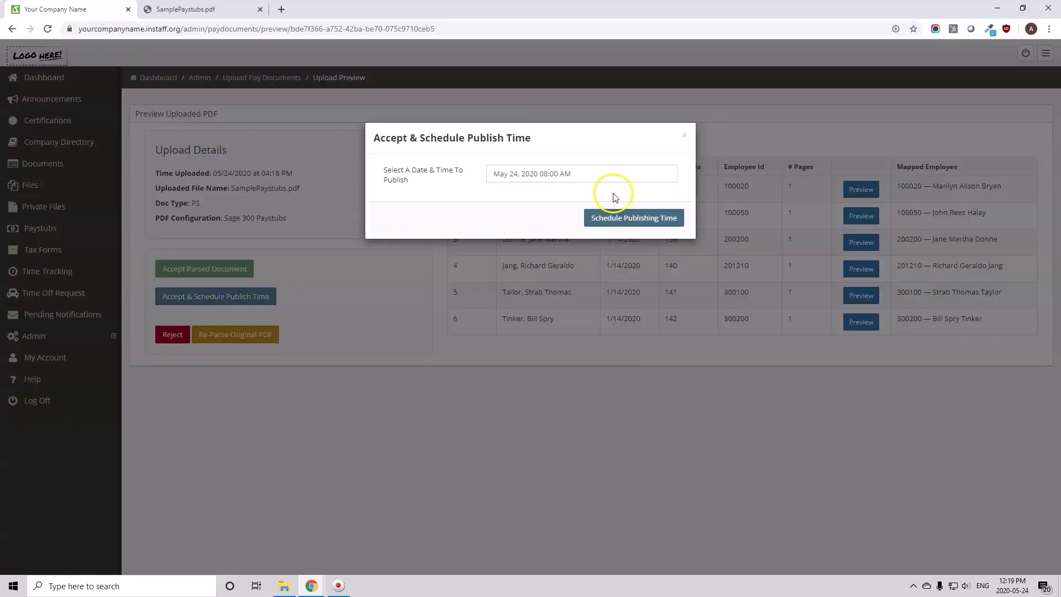
click(617, 178)
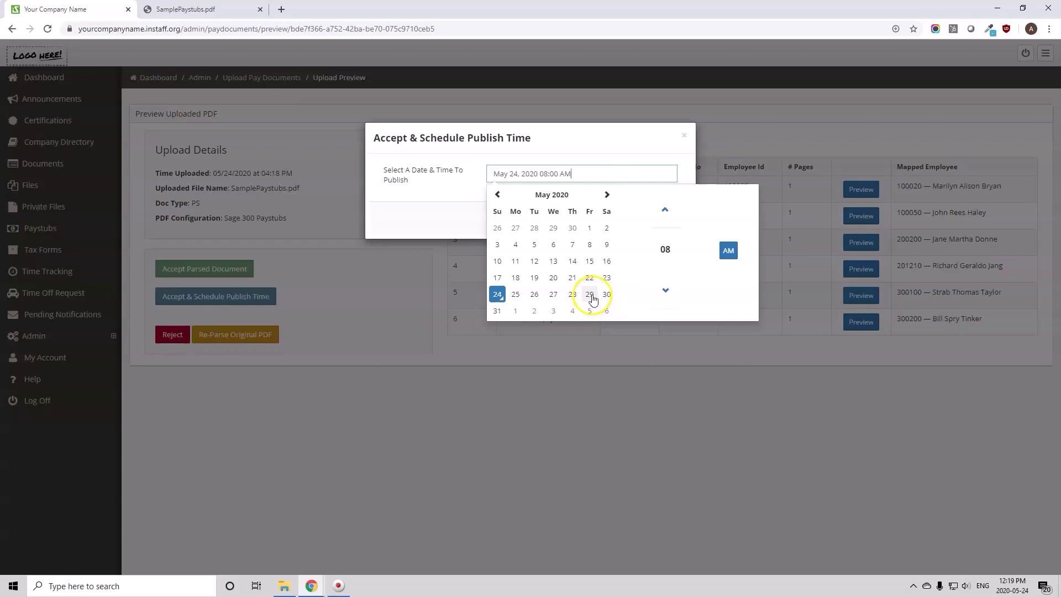
click(684, 135)
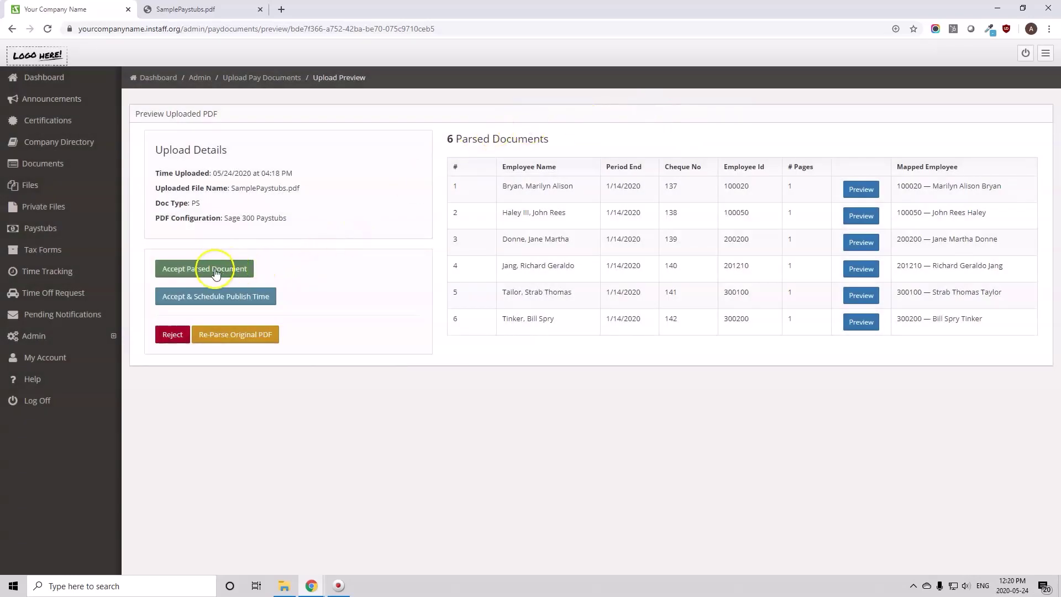
click(203, 269)
click(583, 100)
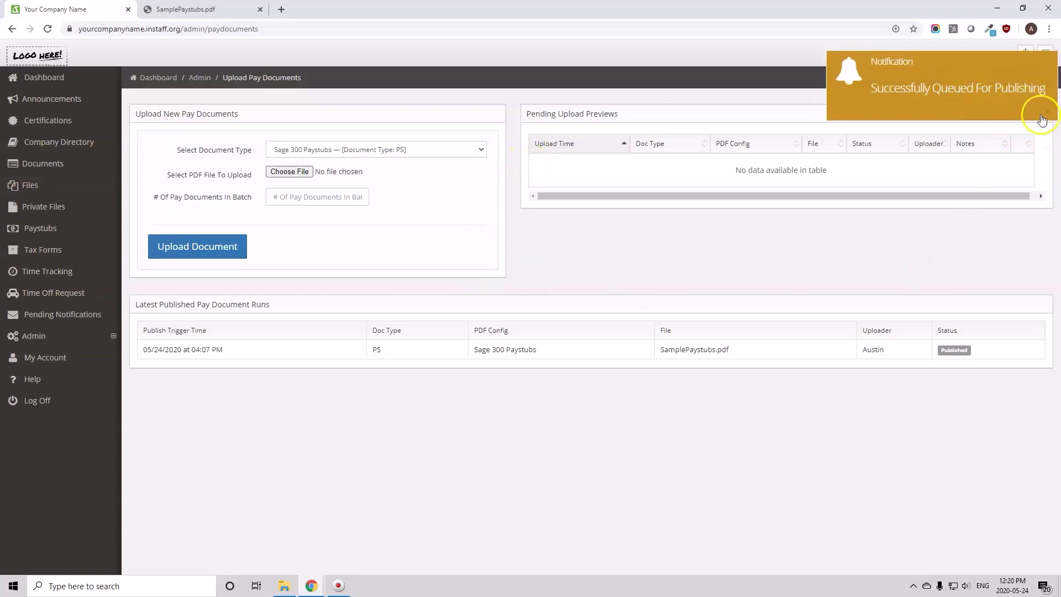
click(369, 260)
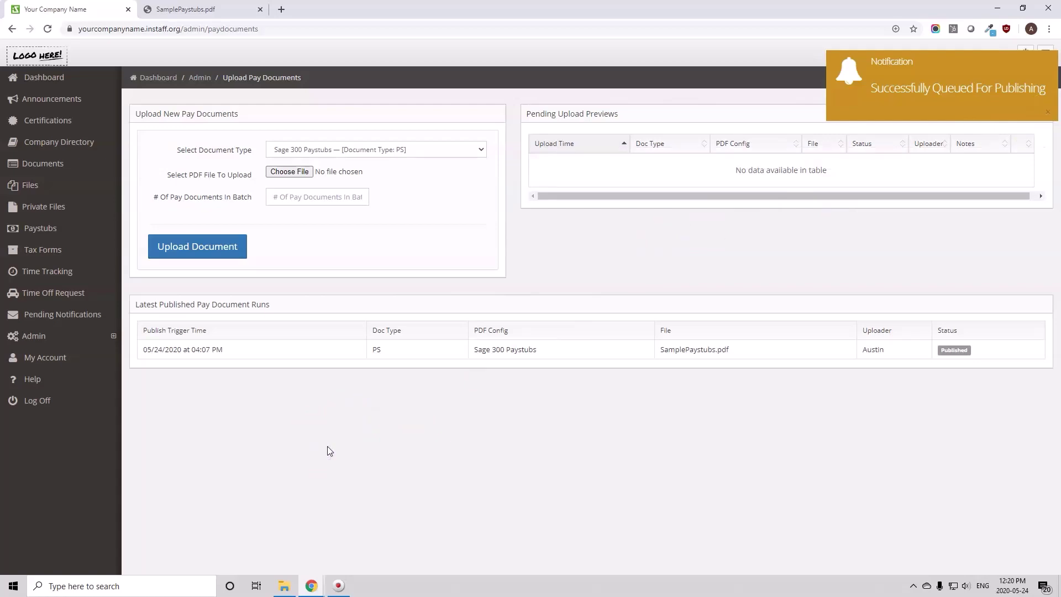
key(ctrl+shift+n)
Open the company's InStaff site privately and log in with an employee's e-mail and password
text(your)
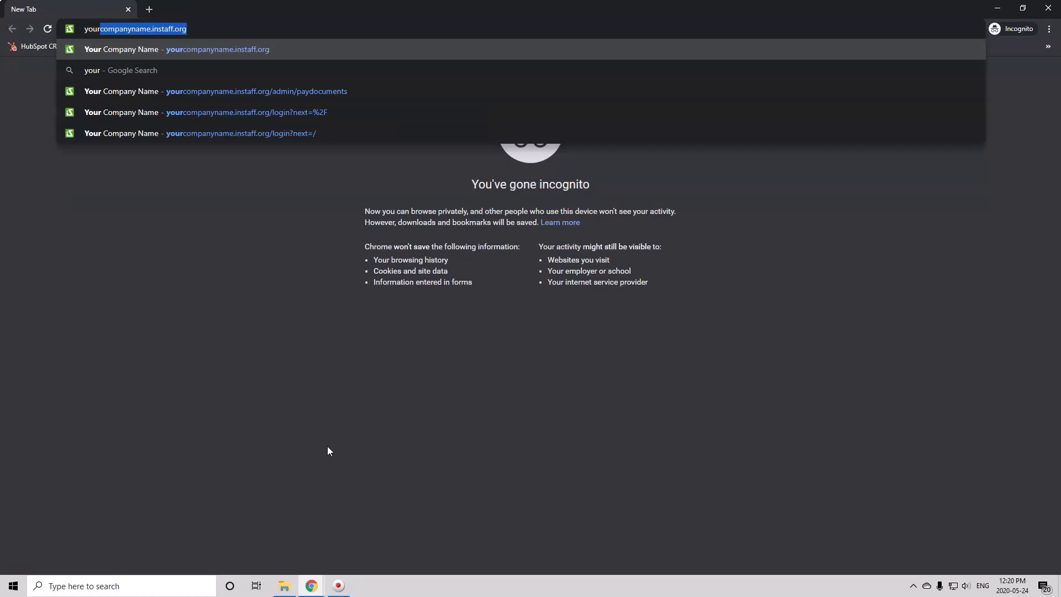
key(Return)
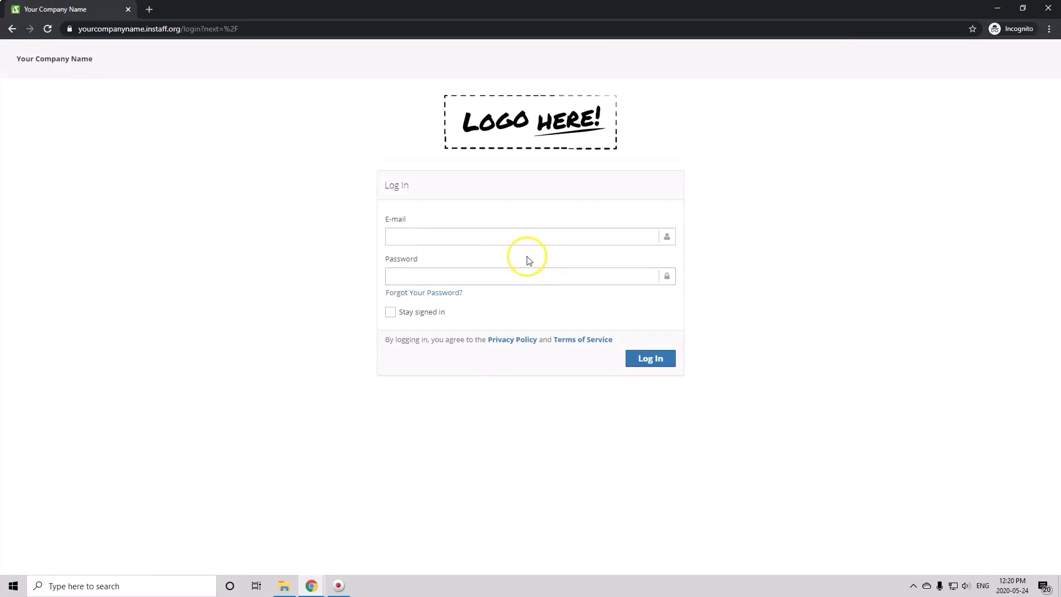
click(530, 239)
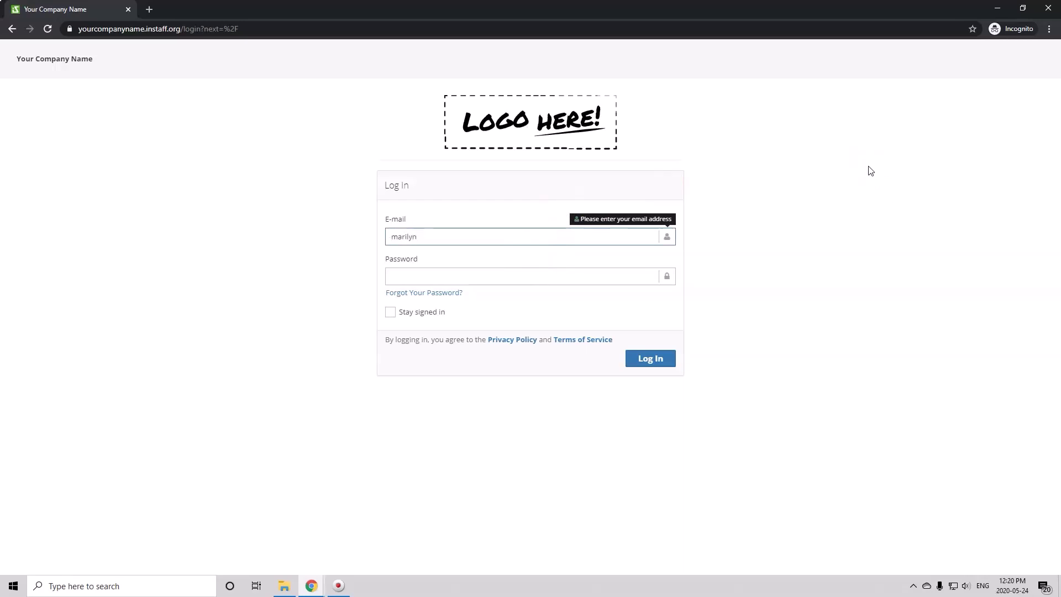
key(Tab)
text(••••)
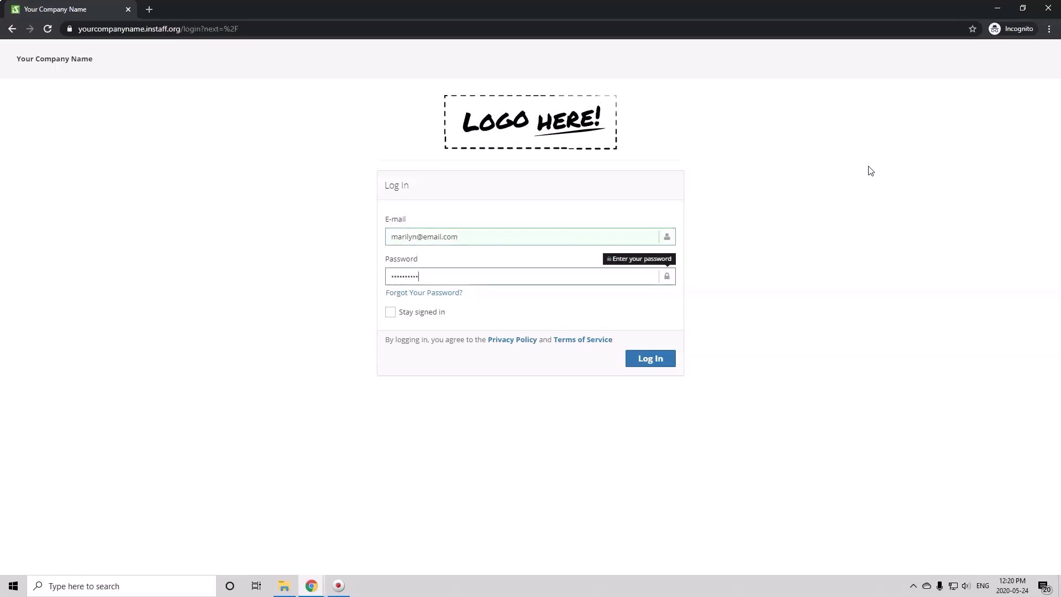
key(Return)
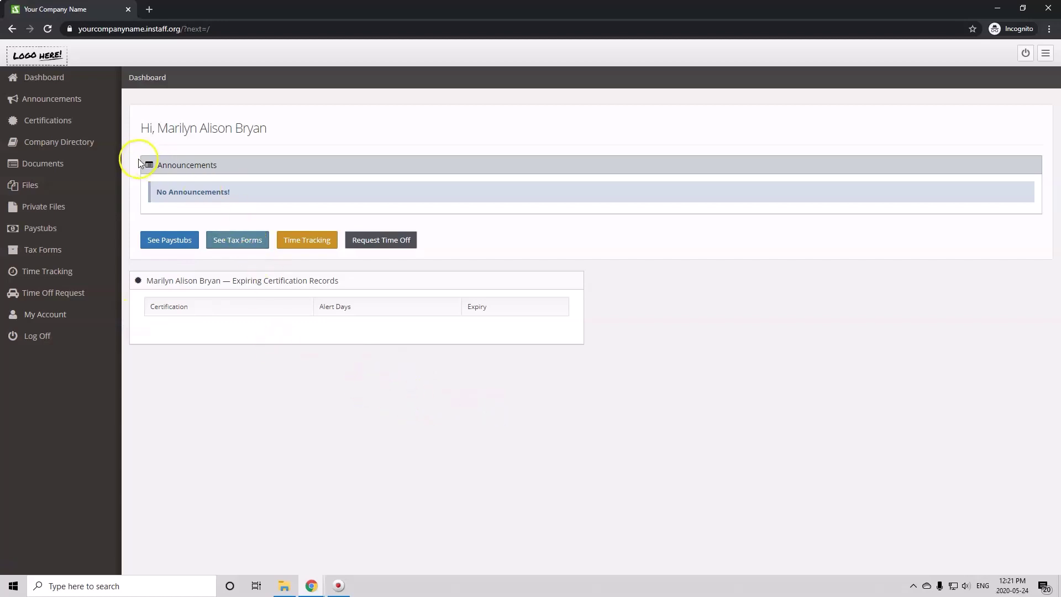
View the employee's Jan 14, 2020 paystub (cheque 137) as a PDF, then return to My Paystubs
click(165, 239)
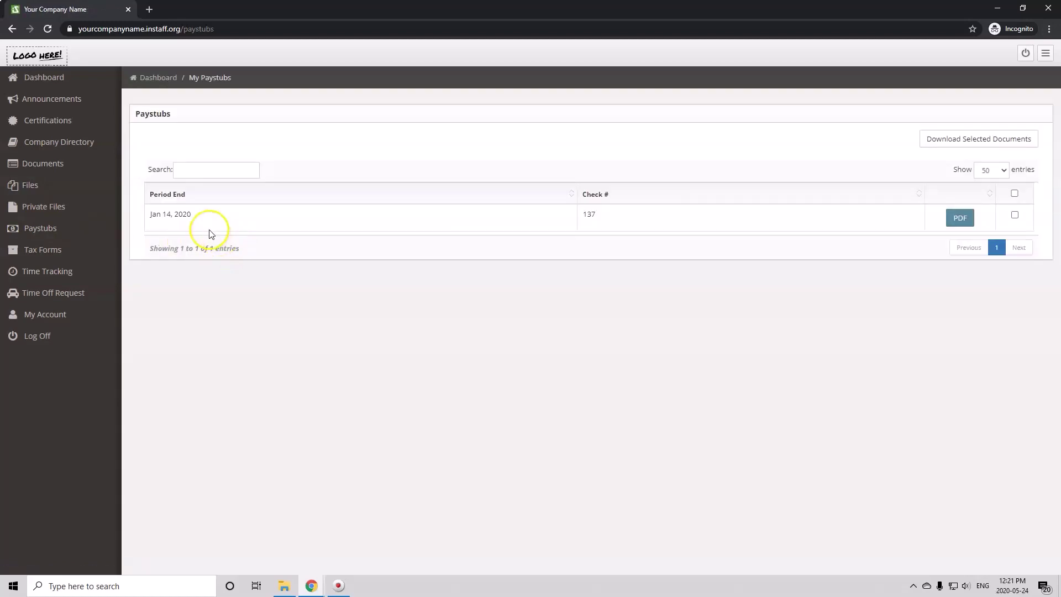
click(220, 215)
click(960, 218)
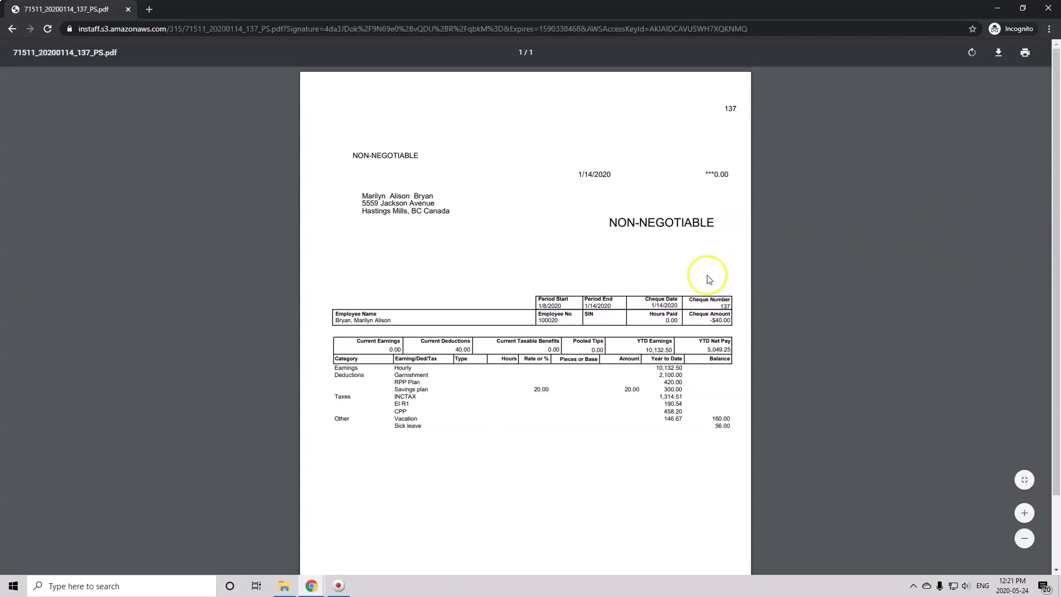
scroll(707, 279, down, 1)
scroll(702, 279, up, 1)
click(12, 28)
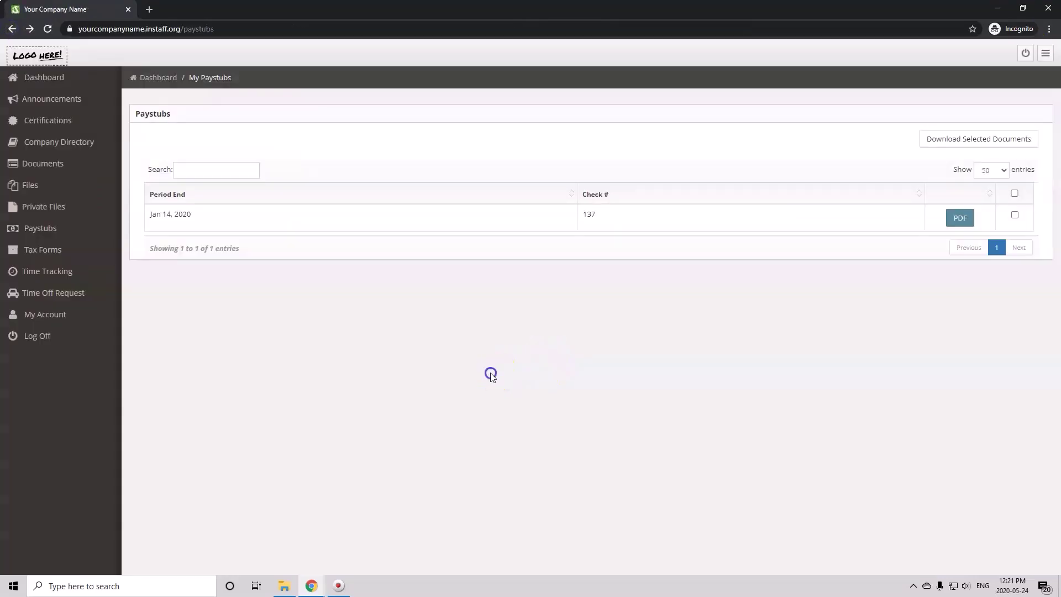